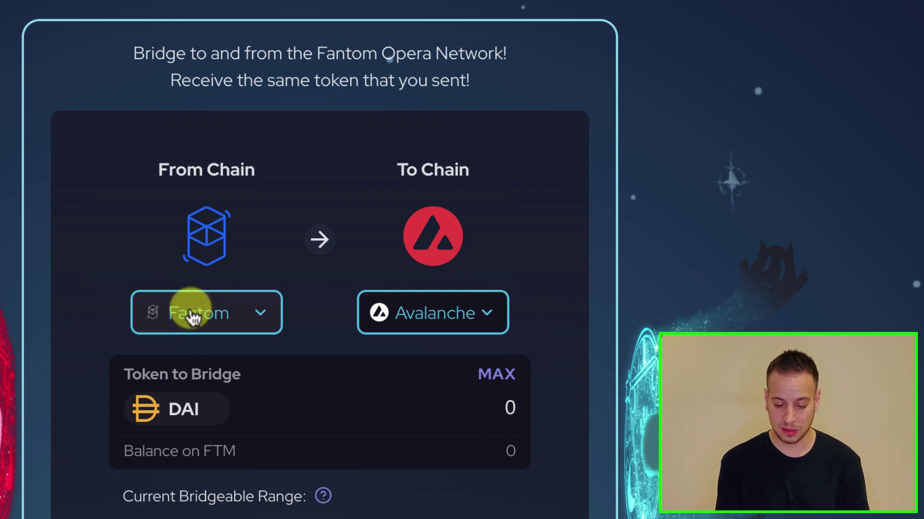
Pick DAI from the token list as the asset to bridge from Fantom to Avalanche.
{"action": "left_click", "coordinate": [190, 417]}
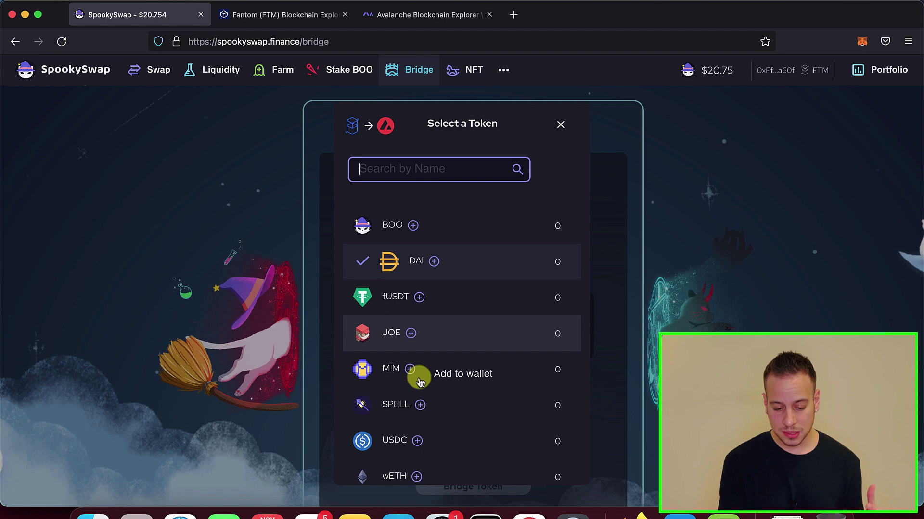
{"action": "scroll", "coordinate": [428, 411], "scroll_direction": "down", "scroll_amount": 1}
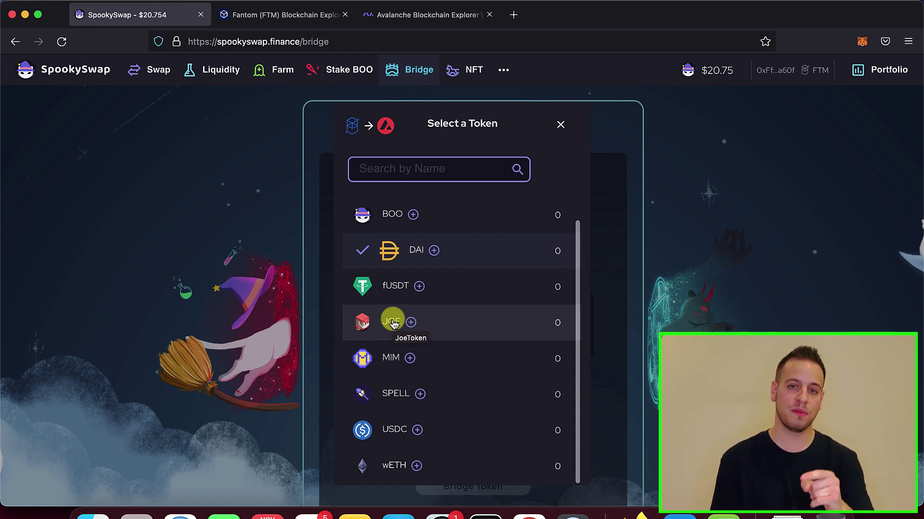
{"action": "left_click", "coordinate": [402, 266]}
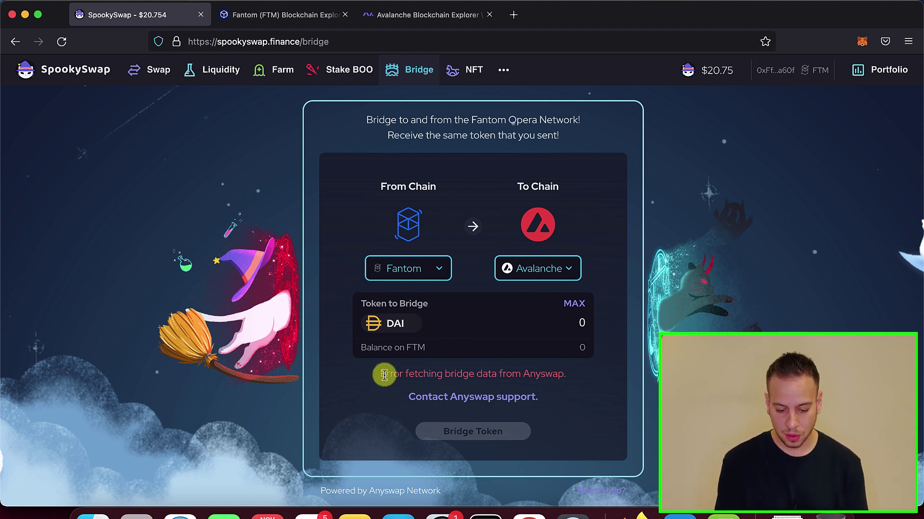
Highlight the Anyswap error message, then reload the bridge page.
{"action": "left_click_drag", "start_coordinate": [384, 375], "coordinate": [522, 384]}
{"action": "double_click", "coordinate": [533, 376]}
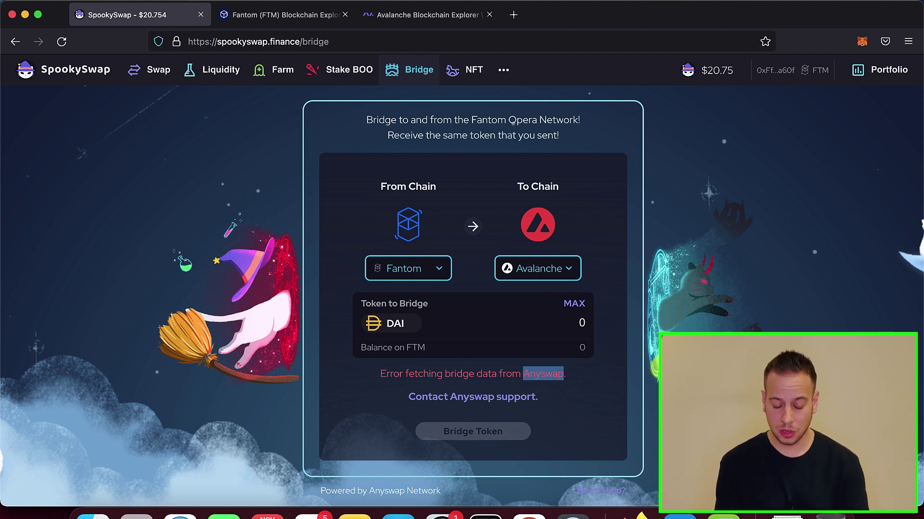
{"action": "key", "text": "super+r"}
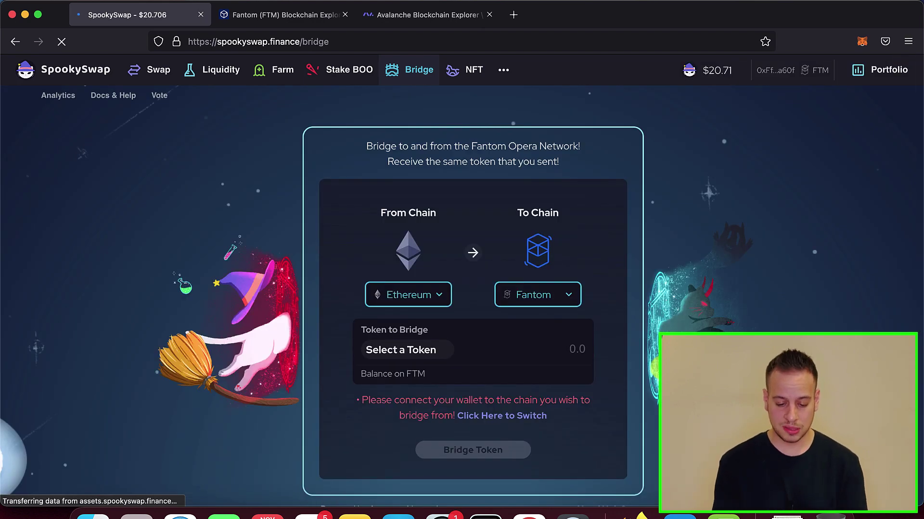
Reset the bridge to Fantom as source chain and Avalanche as destination, then open the token list.
{"action": "left_click", "coordinate": [436, 296]}
{"action": "left_click", "coordinate": [405, 320]}
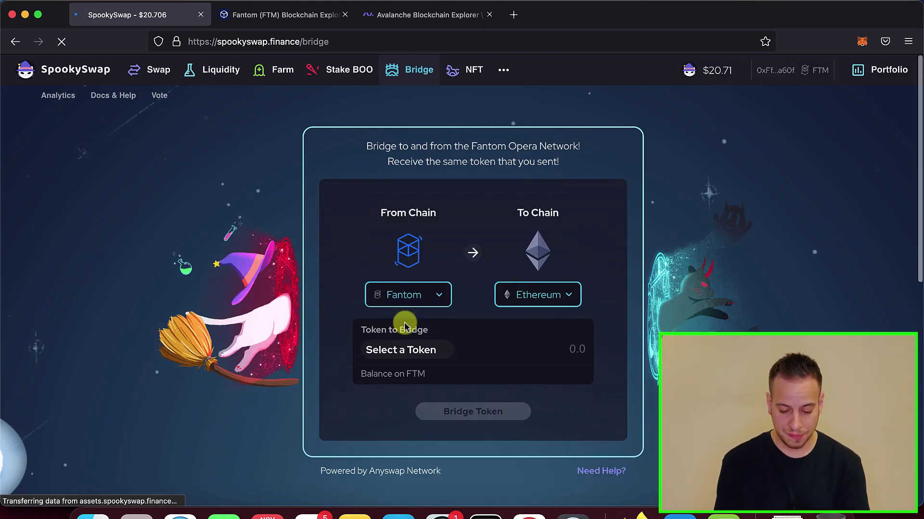
{"action": "left_click", "coordinate": [508, 298]}
{"action": "left_click", "coordinate": [512, 420]}
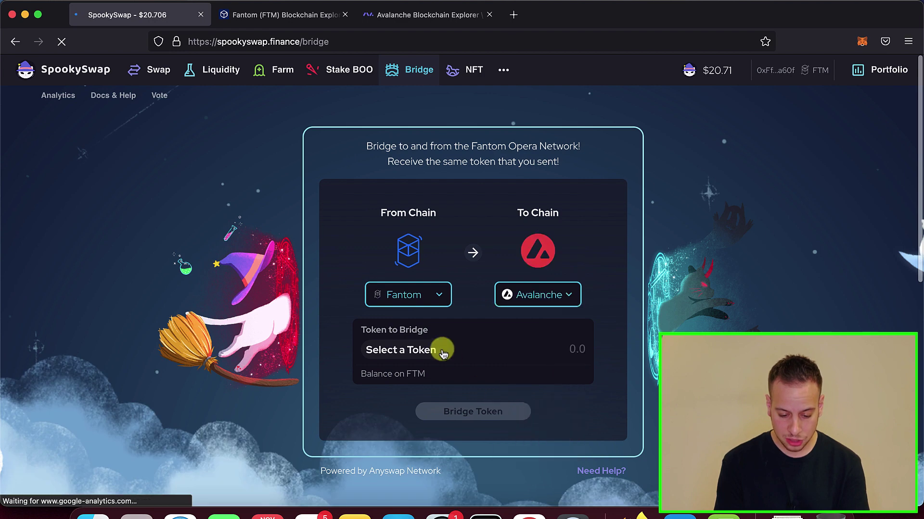
{"action": "left_click", "coordinate": [429, 342]}
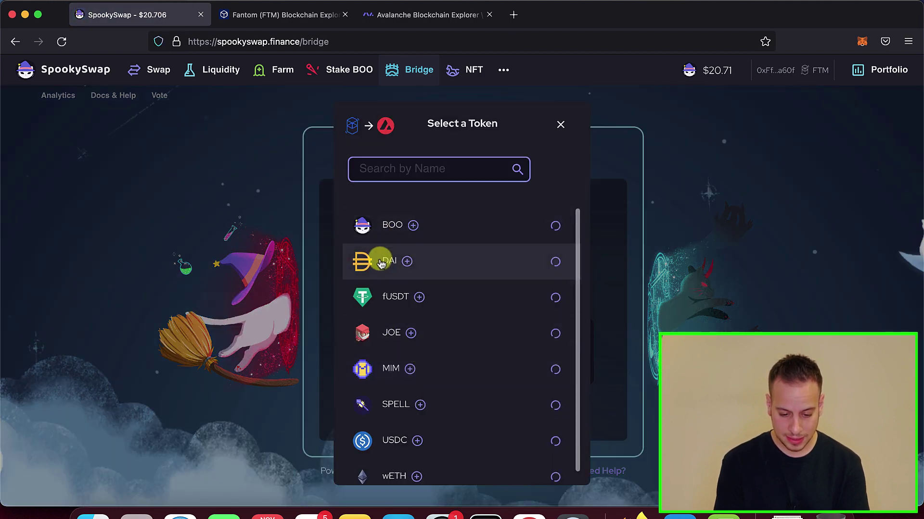
Enter 1000 DAI and review the 12–56,112 DAI limits and 0.9 DAI fee.
{"action": "scroll", "coordinate": [350, 385], "scroll_direction": "down", "scroll_amount": 2}
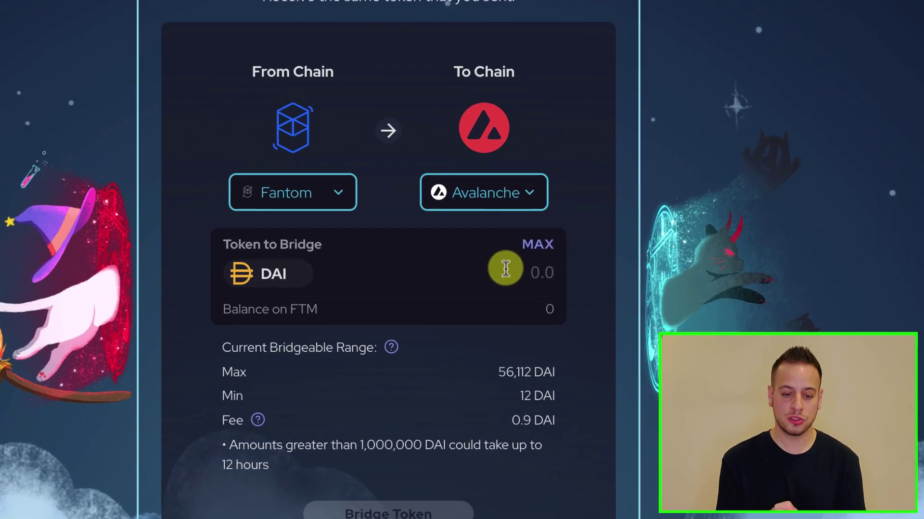
{"action": "type", "text": "1000"}
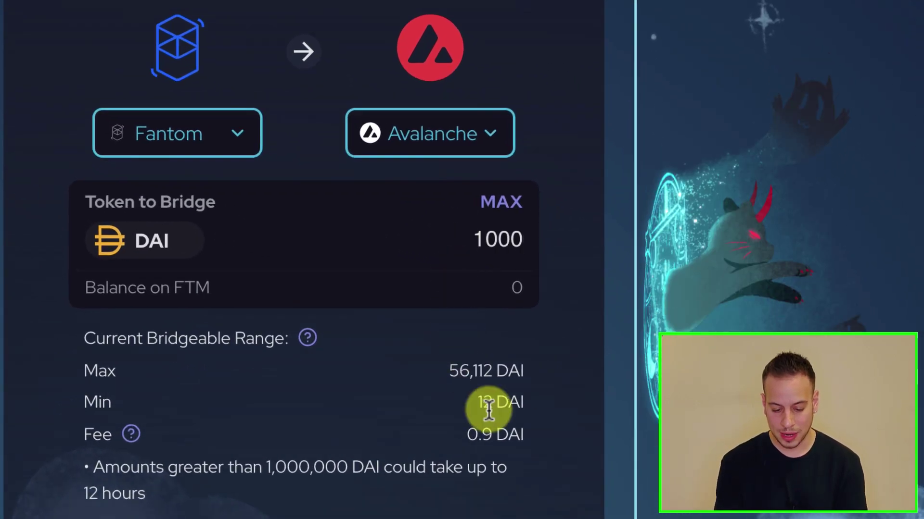
{"action": "scroll", "coordinate": [488, 407], "scroll_direction": "down", "scroll_amount": 1}
{"action": "mouse_move", "coordinate": [446, 325]}
{"action": "left_mouse_down"}
{"action": "mouse_move", "coordinate": [519, 333]}
{"action": "mouse_move", "coordinate": [475, 390]}
{"action": "left_mouse_up"}
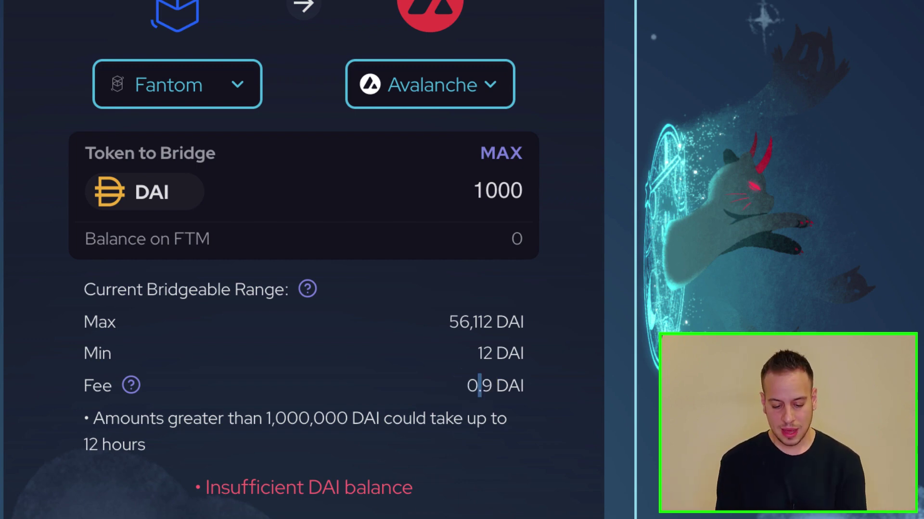
{"action": "scroll", "coordinate": [407, 510], "scroll_direction": "down", "scroll_amount": 2}
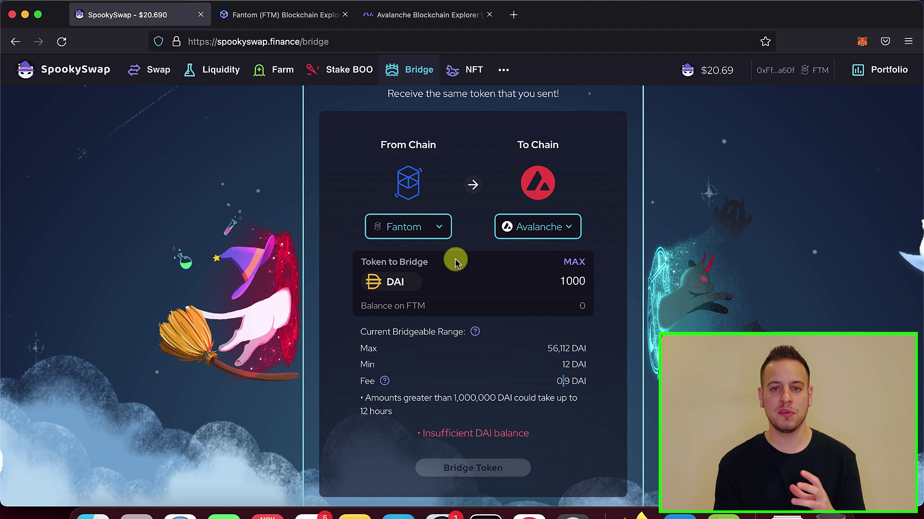
Switch to the FTMScan Fantom explorer and click into its search box.
{"action": "left_click", "coordinate": [297, 19]}
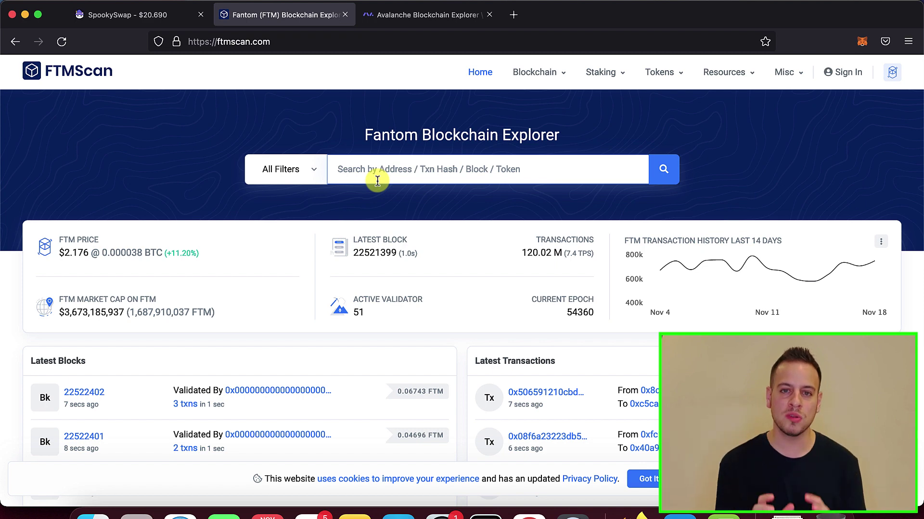
{"action": "left_click", "coordinate": [377, 181]}
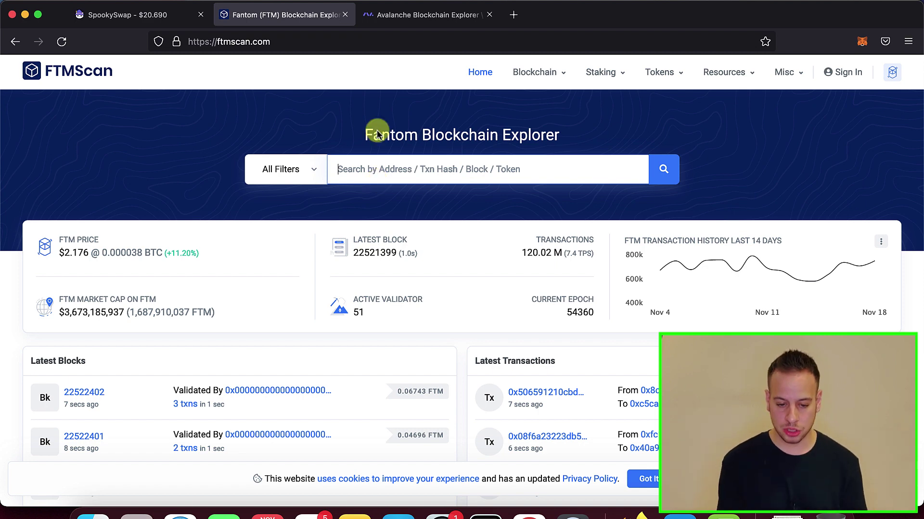
Open the Avascan explorer's search box, then return to the SpookySwap bridge showing 1000 DAI.
{"action": "left_click", "coordinate": [384, 19]}
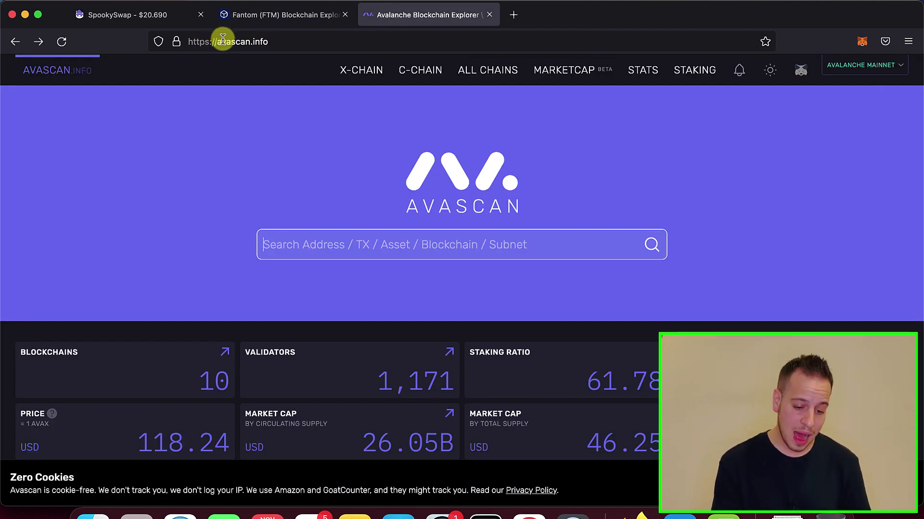
{"action": "left_click", "coordinate": [302, 249]}
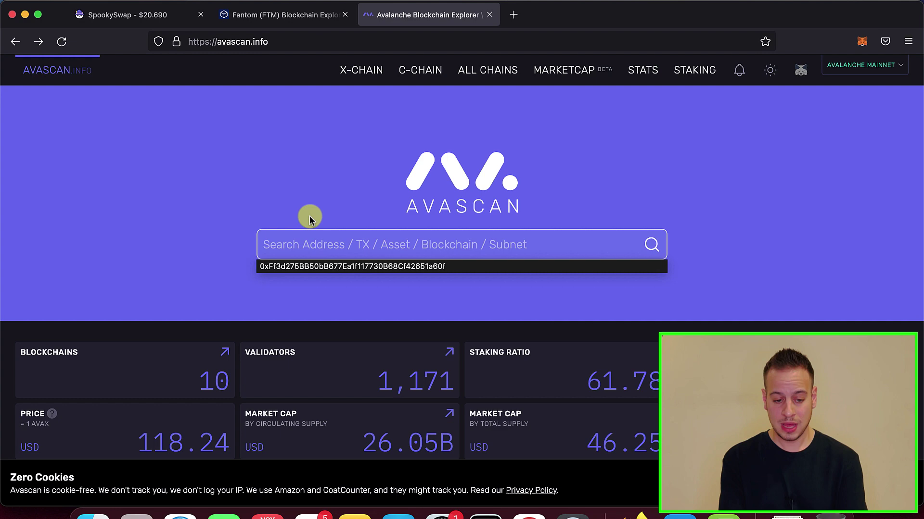
{"action": "key", "text": "ctrl+Tab"}
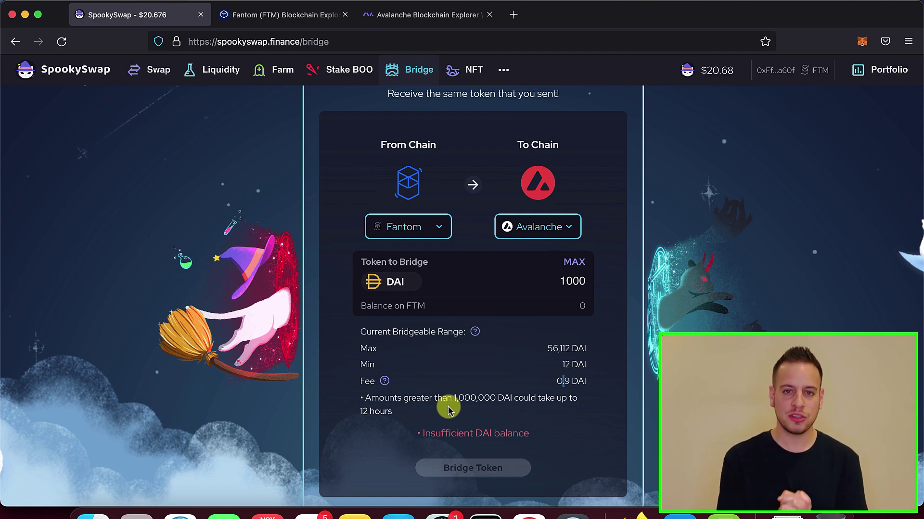
Go to the already open Trader Joe site and its Trade page.
{"action": "key", "text": "super+l"}
{"action": "type", "text": "t"}
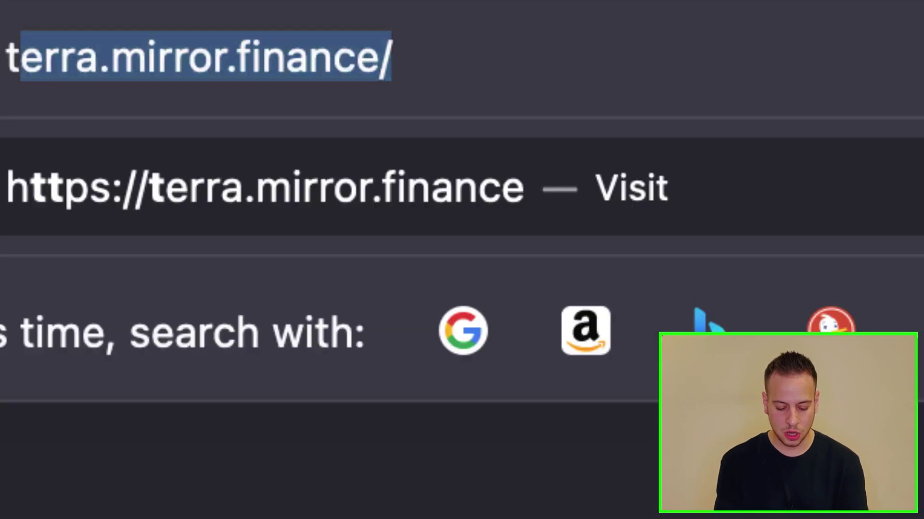
{"action": "type", "text": "rader jo"}
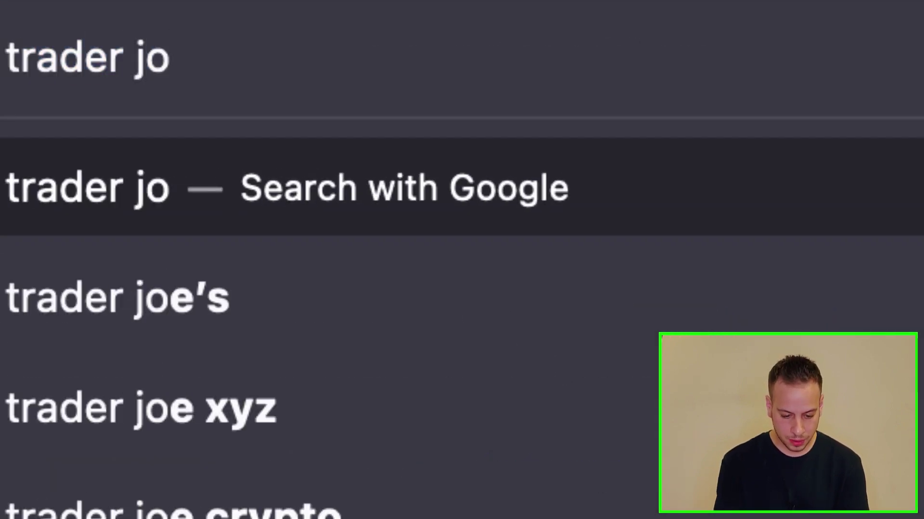
{"action": "key", "text": "alt+Down"}
{"action": "key", "text": "Return"}
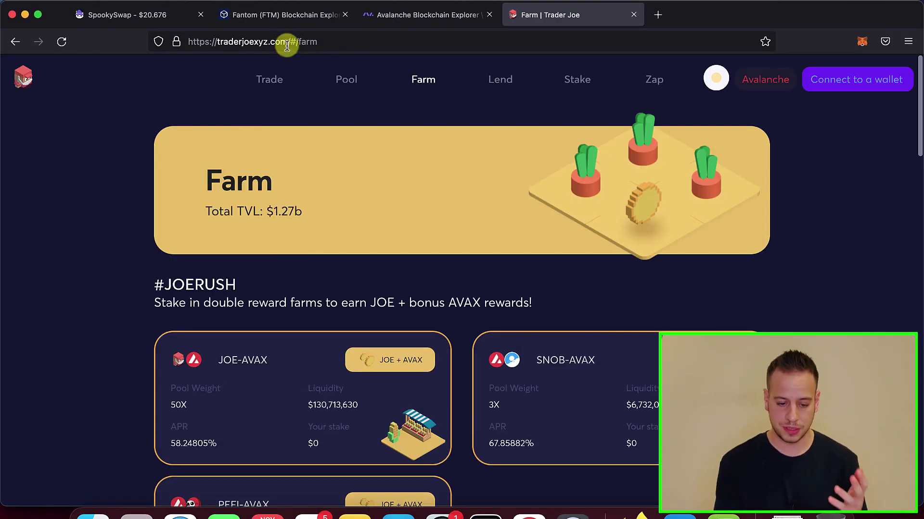
{"action": "left_click", "coordinate": [269, 79]}
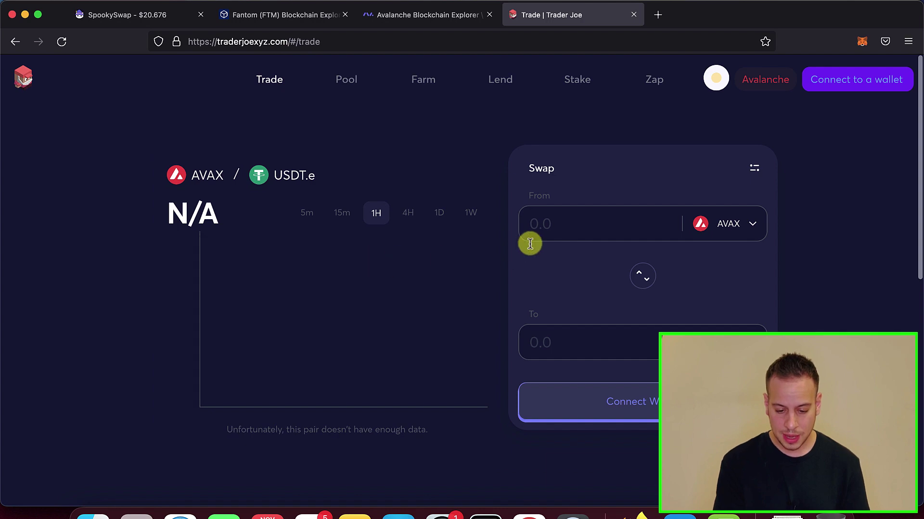
Set the swap to go from DAI.e into WAVAX.
{"action": "left_click", "coordinate": [726, 226]}
{"action": "type", "text": "dai"}
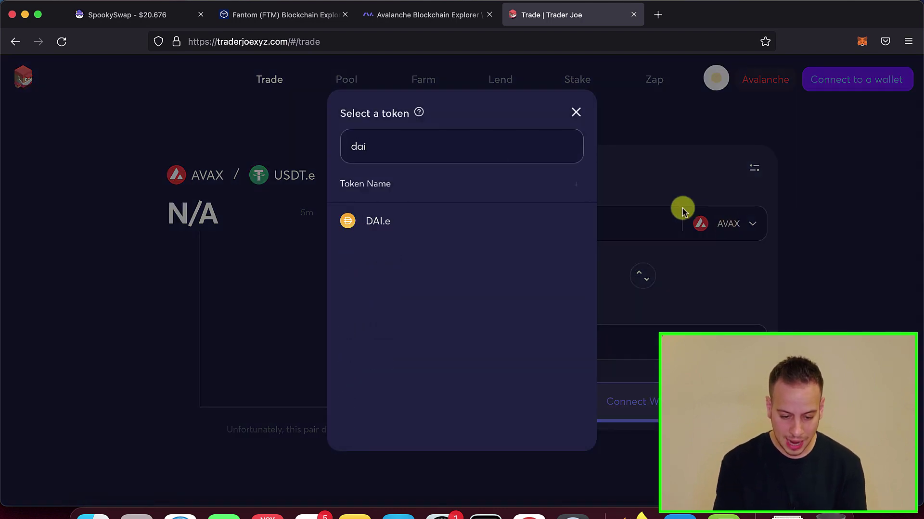
{"action": "left_click", "coordinate": [483, 226]}
{"action": "left_click", "coordinate": [643, 224]}
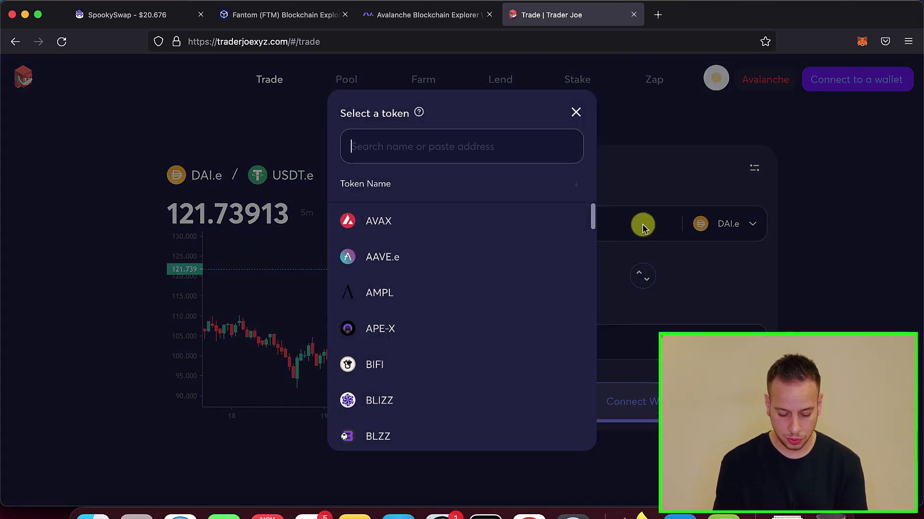
{"action": "type", "text": "avax"}
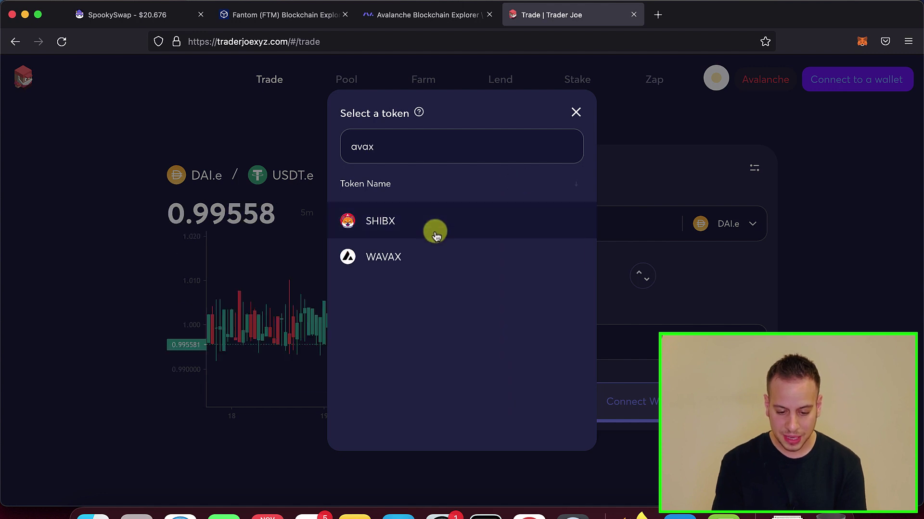
{"action": "left_click", "coordinate": [494, 250]}
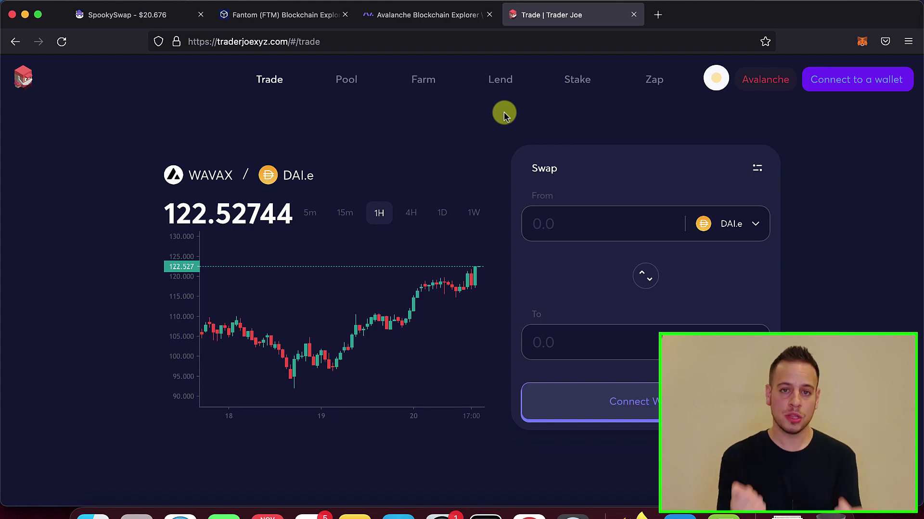
Switch to the browser and select the account handle on the Twitter profile.
{"action": "key", "text": "super+Tab"}
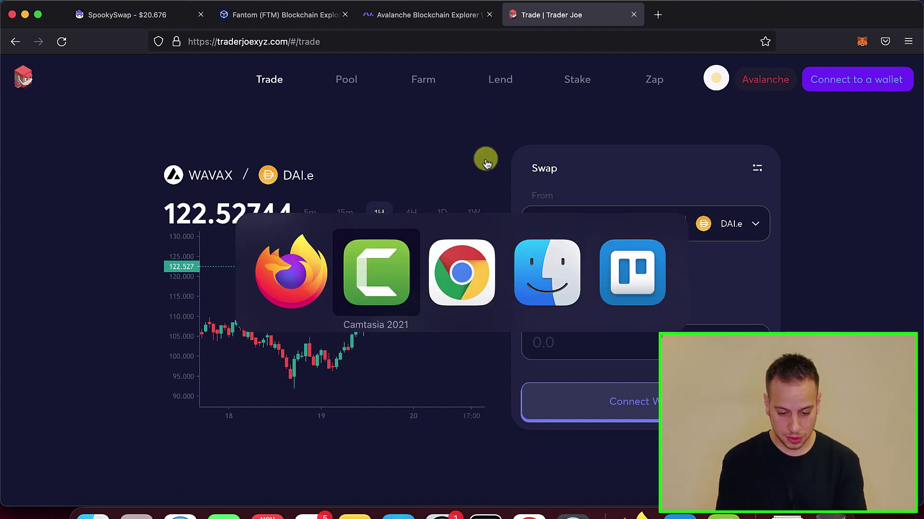
{"action": "key", "text": "super+Tab"}
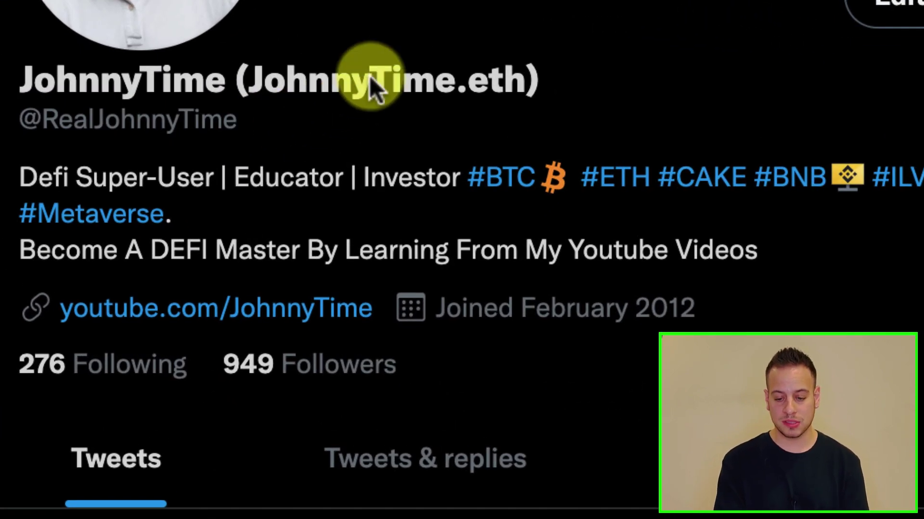
{"action": "left_click_drag", "start_coordinate": [41, 123], "coordinate": [274, 133]}
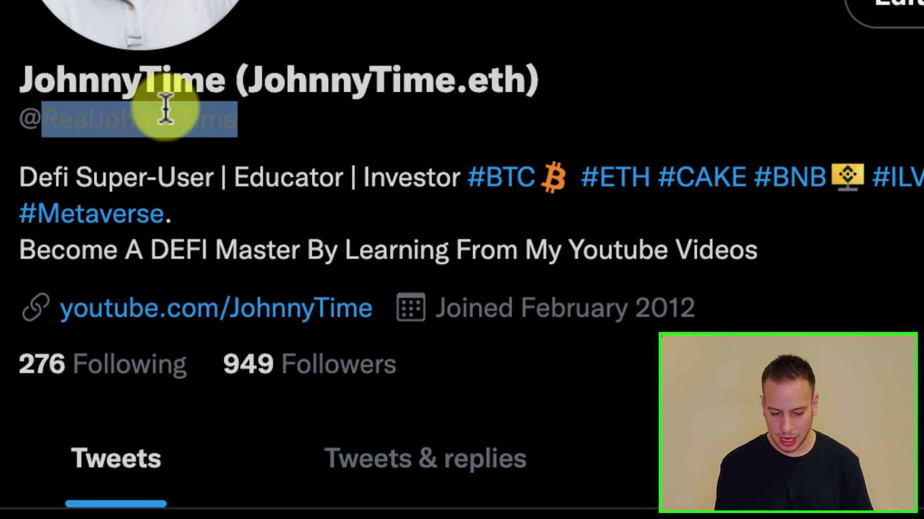
{"action": "scroll", "coordinate": [279, 337], "scroll_direction": "down", "scroll_amount": 1}
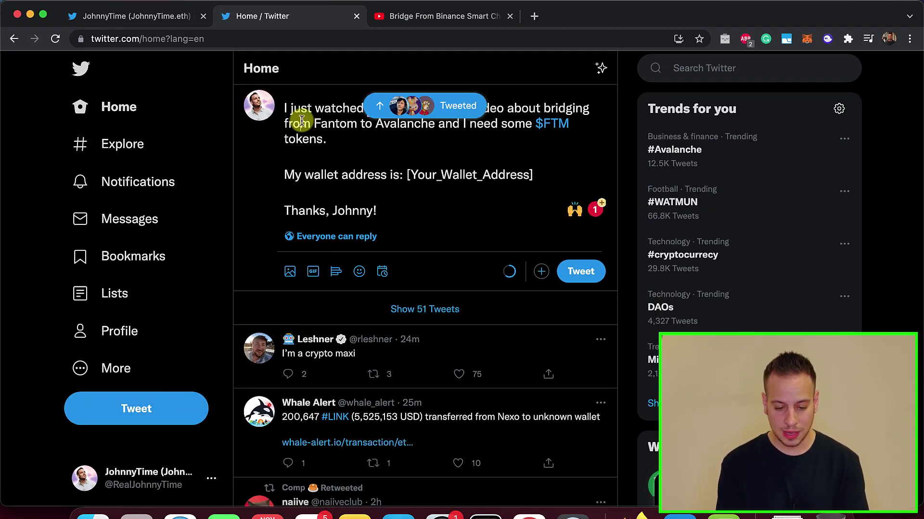
Replace the FTM ticker with AVAX in the draft tweet.
{"action": "left_click", "coordinate": [327, 112]}
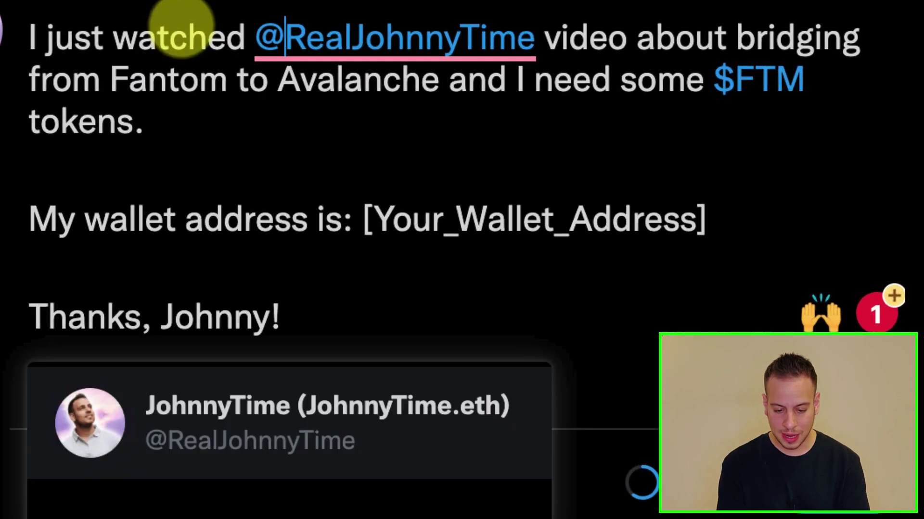
{"action": "key", "text": "alt+shift+Right"}
{"action": "key", "text": "alt+shift+Right"}
{"action": "key", "text": "alt+shift+Right"}
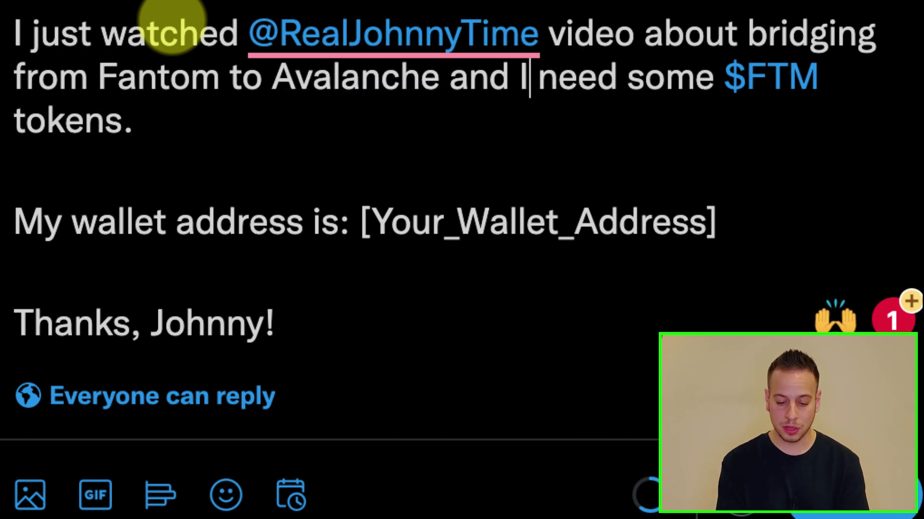
{"action": "key", "text": "alt+shift+Right"}
{"action": "type", "text": "AVAX"}
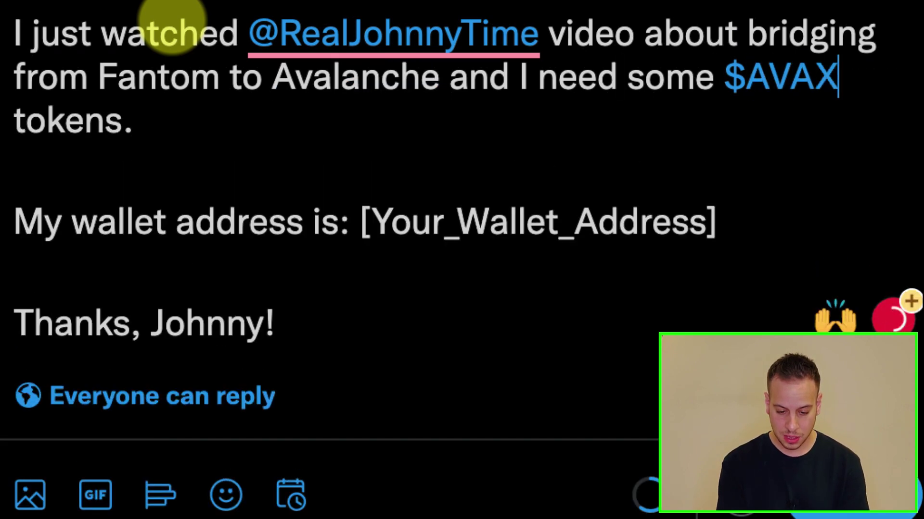
{"action": "key", "text": "Left"}
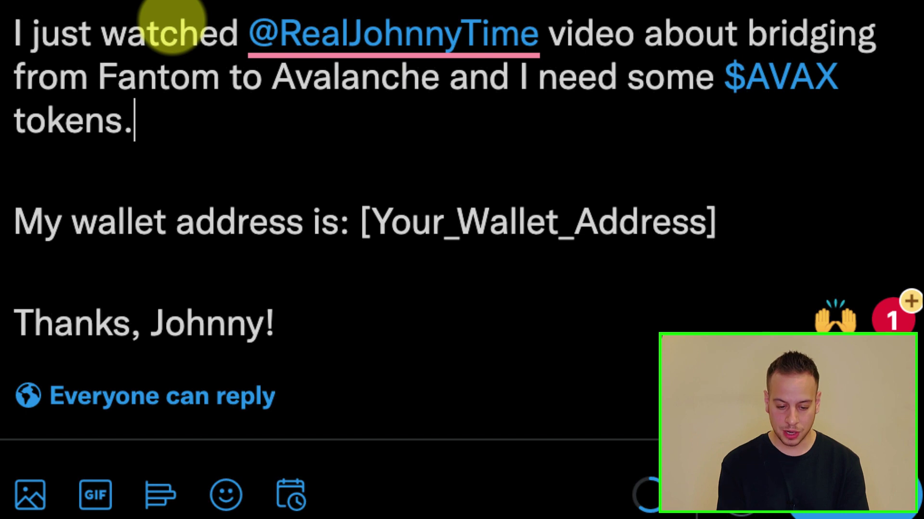
Review the draft's wallet-address placeholder and sign-off lines before moving to YouTube.
{"action": "key", "text": "alt+shift+Right"}
{"action": "key", "text": "alt+shift+Right"}
{"action": "key", "text": "alt+shift+Right"}
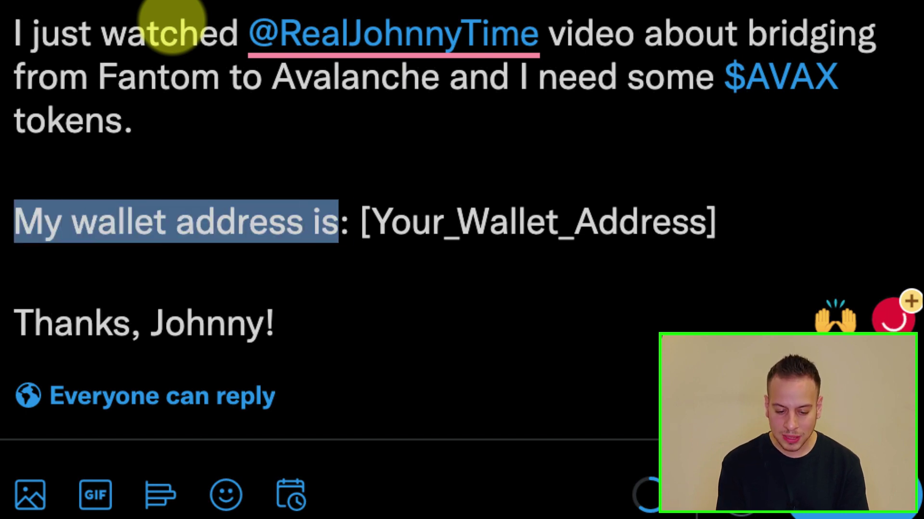
{"action": "key", "text": "shift+Right"}
{"action": "key", "text": "Right"}
{"action": "key", "text": "shift+End"}
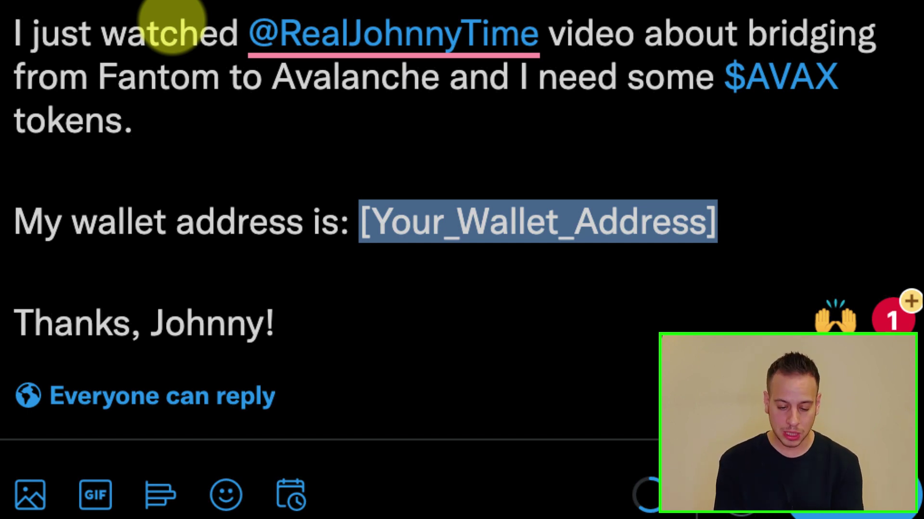
{"action": "key", "text": "Down"}
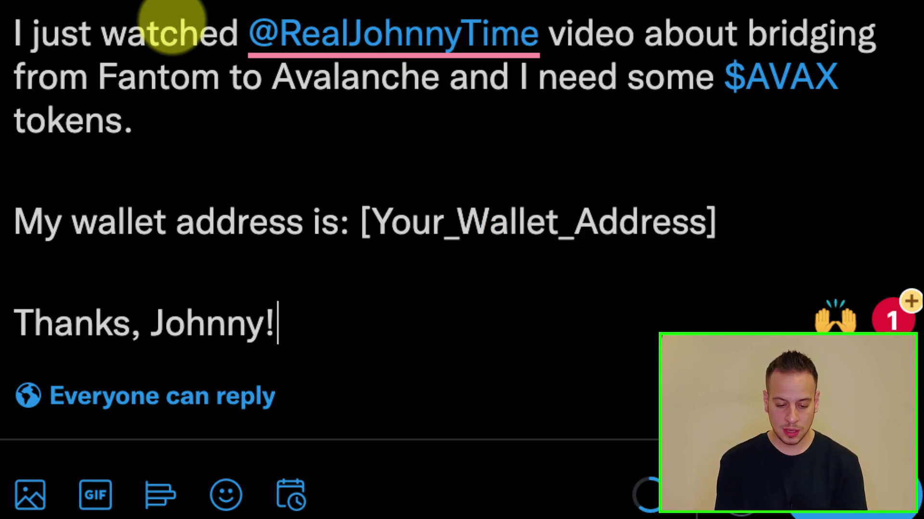
{"action": "key", "text": "shift+Home"}
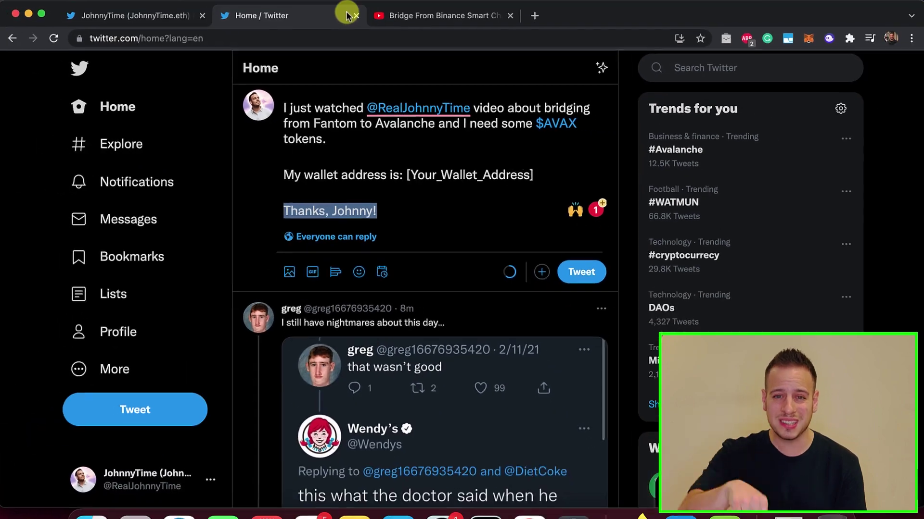
{"action": "key", "text": "ctrl+Tab"}
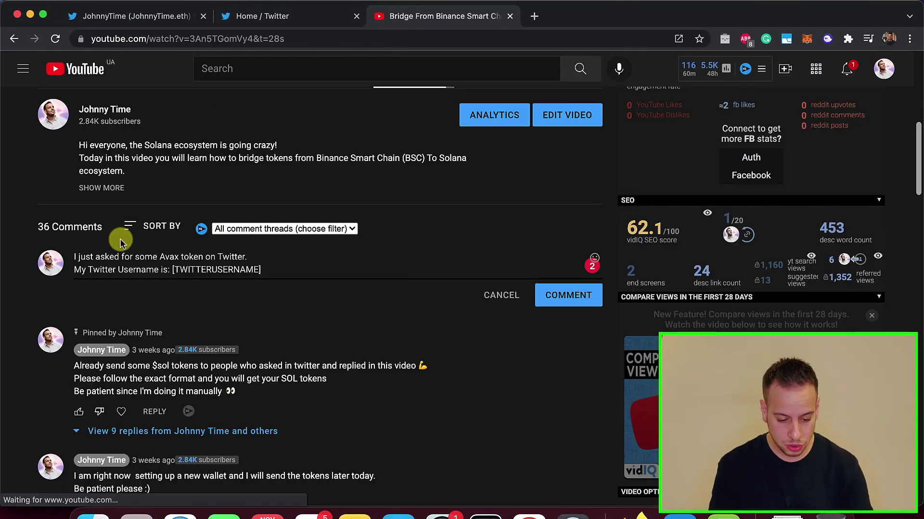
Highlight the comment draft's opening words and its [TWITTERUSERNAME] placeholder.
{"action": "triple_click", "coordinate": [105, 259]}
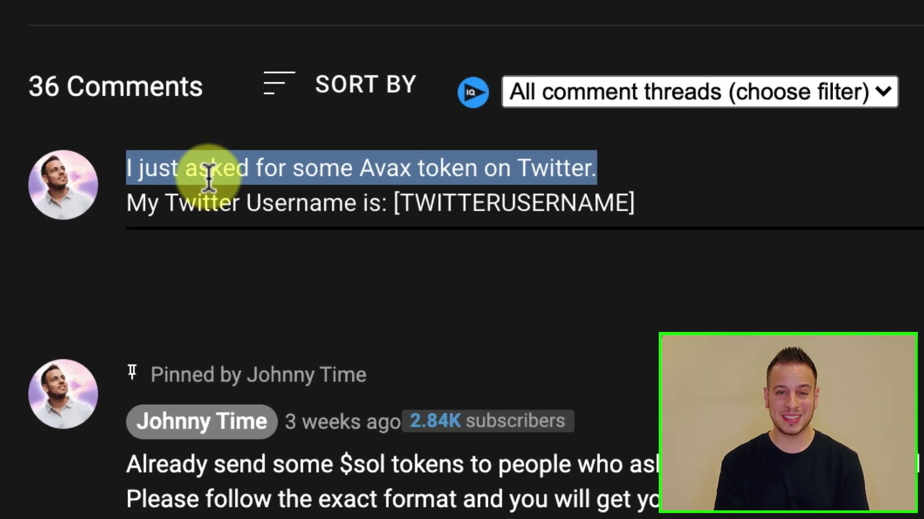
{"action": "key", "text": "Left"}
{"action": "key", "text": "shift+Right"}
{"action": "key", "text": "shift+Right"}
{"action": "key", "text": "shift+Right"}
{"action": "key", "text": "shift+Right"}
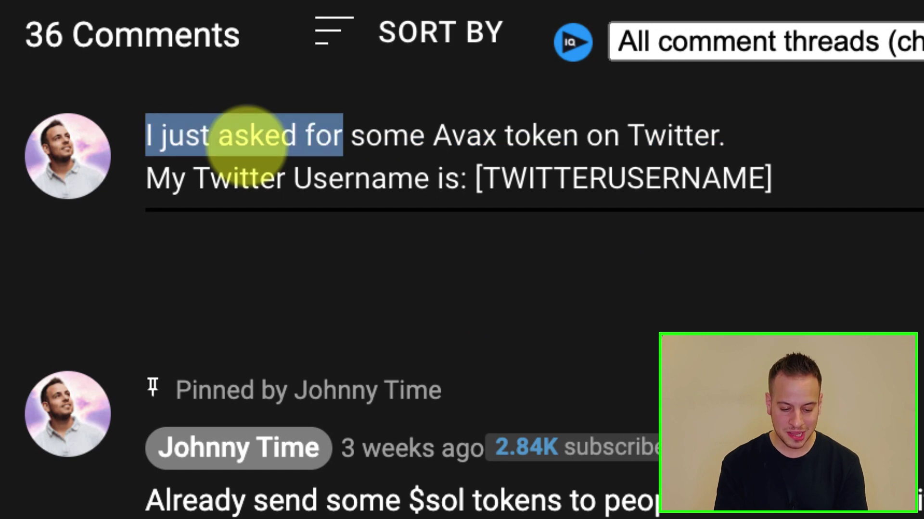
{"action": "key", "text": "shift+Right"}
{"action": "key", "text": "shift+Right"}
{"action": "key", "text": "shift+Right"}
{"action": "key", "text": "shift+Right"}
{"action": "key", "text": "shift+Right"}
{"action": "key", "text": "shift+Right"}
{"action": "key", "text": "shift+Right"}
{"action": "key", "text": "shift+Right"}
{"action": "key", "text": "shift+Right"}
{"action": "key", "text": "shift+Right"}
{"action": "key", "text": "shift+Right"}
{"action": "key", "text": "shift+Right"}
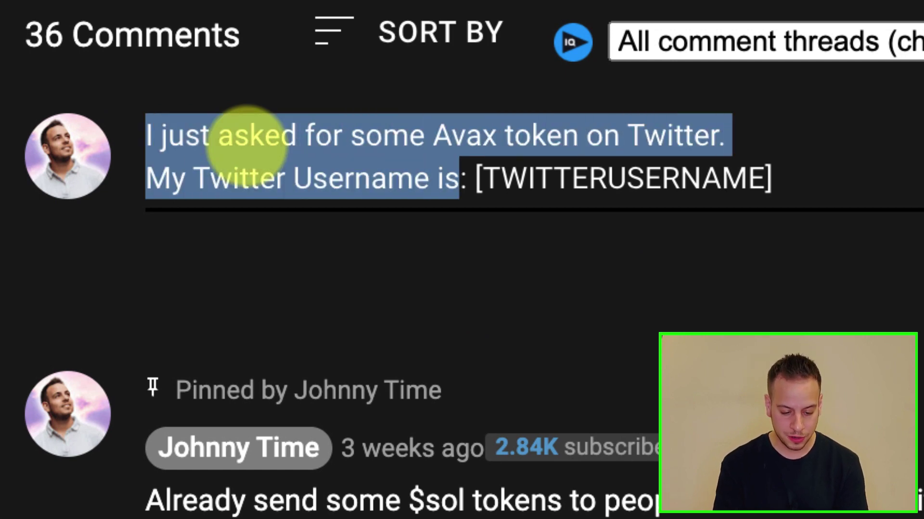
{"action": "key", "text": "Left"}
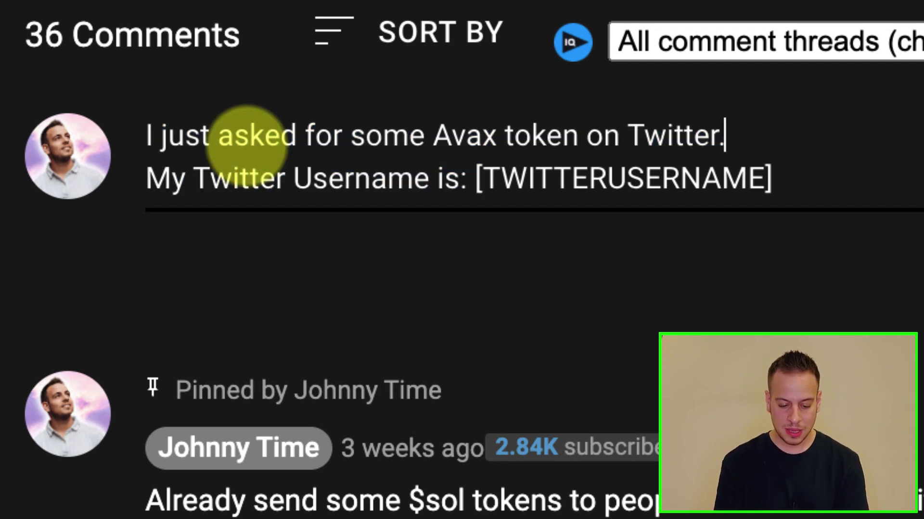
{"action": "key", "text": "ctrl+shift+Left"}
{"action": "key", "text": "ctrl+shift+Left"}
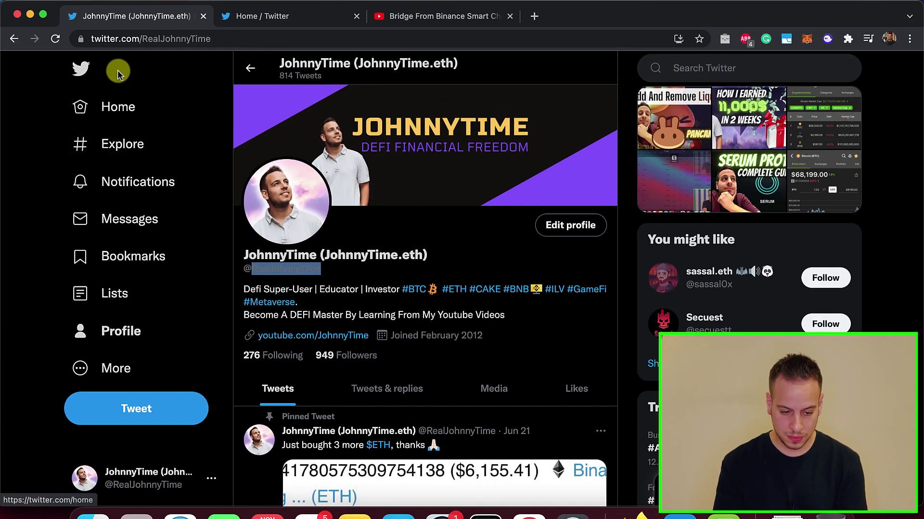
Revisit your Twitter profile via Home, then return to the YouTube comment draft.
{"action": "left_click", "coordinate": [93, 102]}
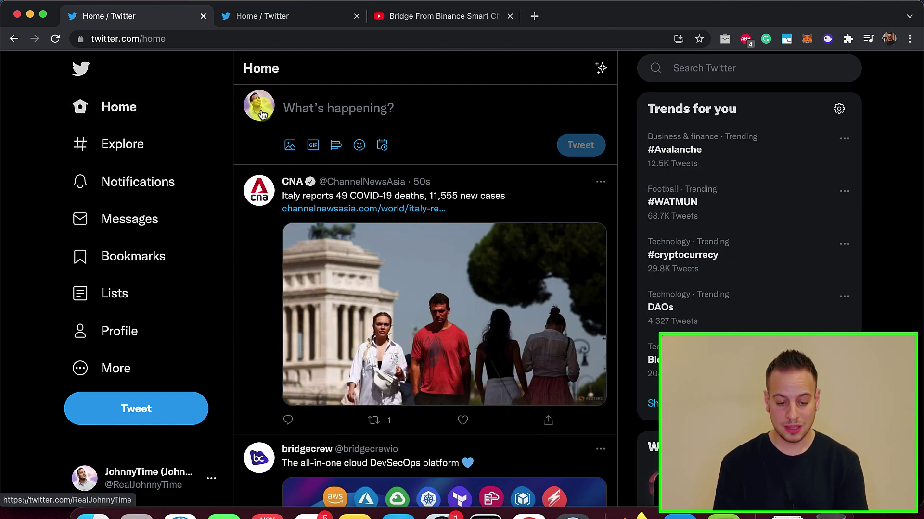
{"action": "left_click", "coordinate": [261, 115]}
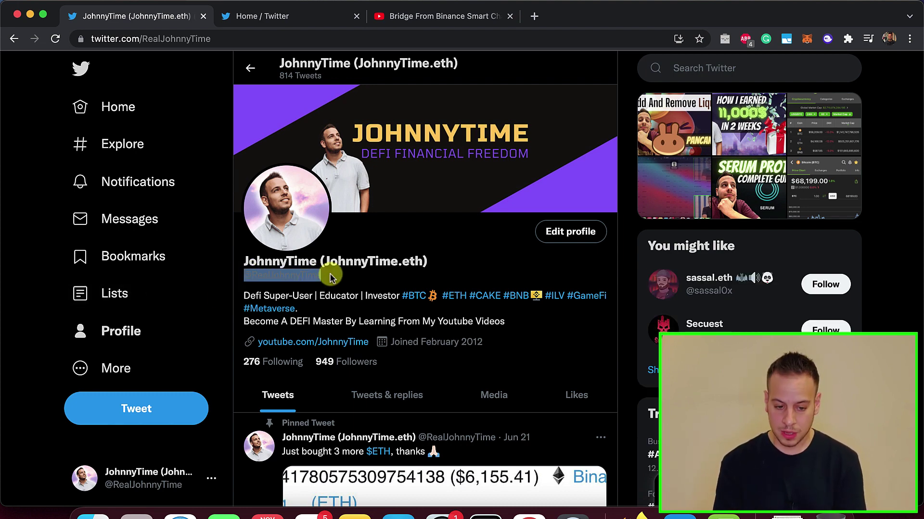
{"action": "key", "text": "ctrl+Tab"}
{"action": "key", "text": "ctrl+Tab"}
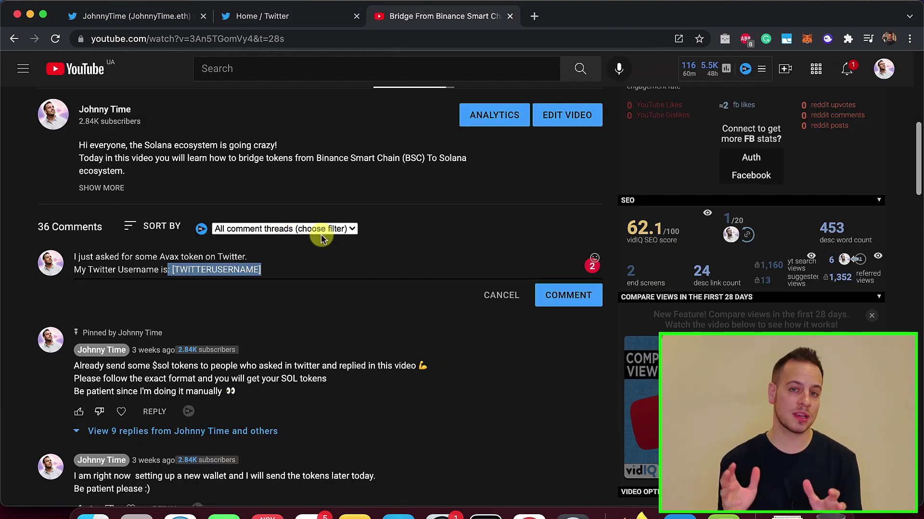